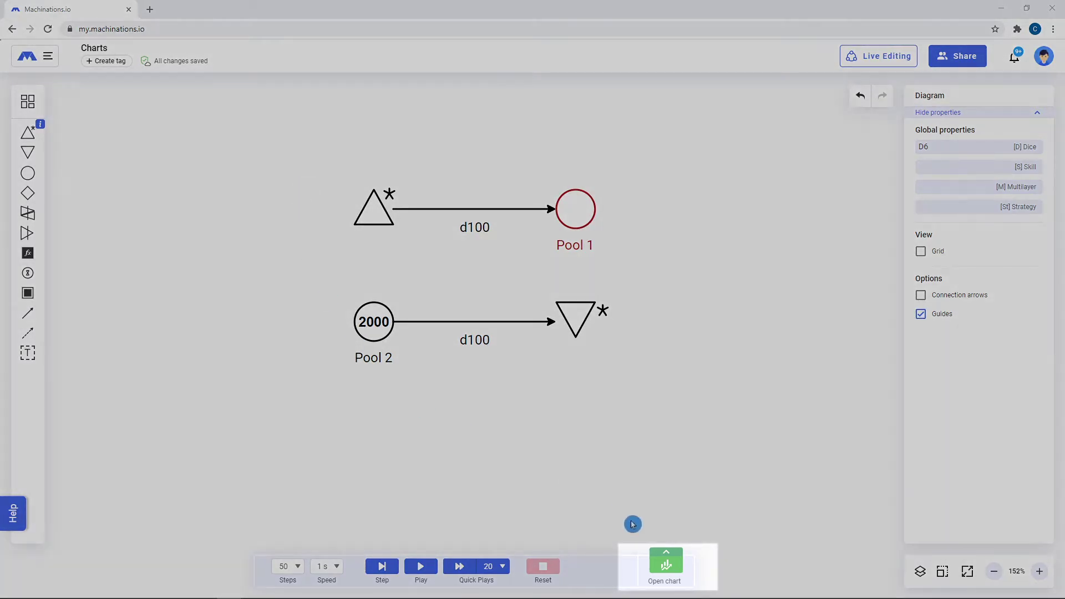
Show the execution chart panel below the diagram and drag its divider slightly higher
click(667, 565)
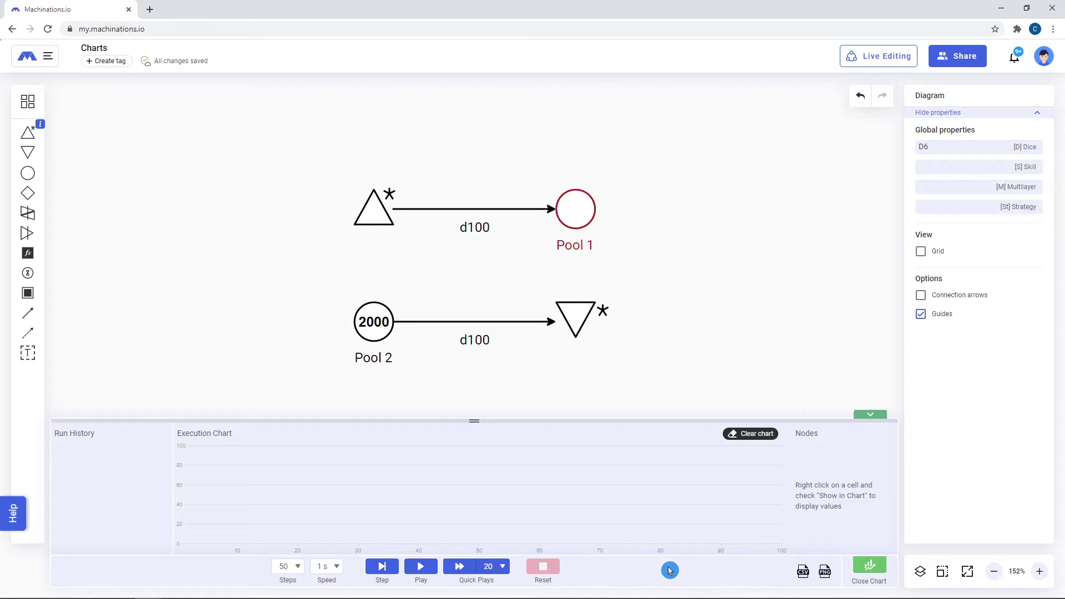
mouse_move(476, 423)
mouse_down()
mouse_move(476, 298)
mouse_move(482, 411)
mouse_up()
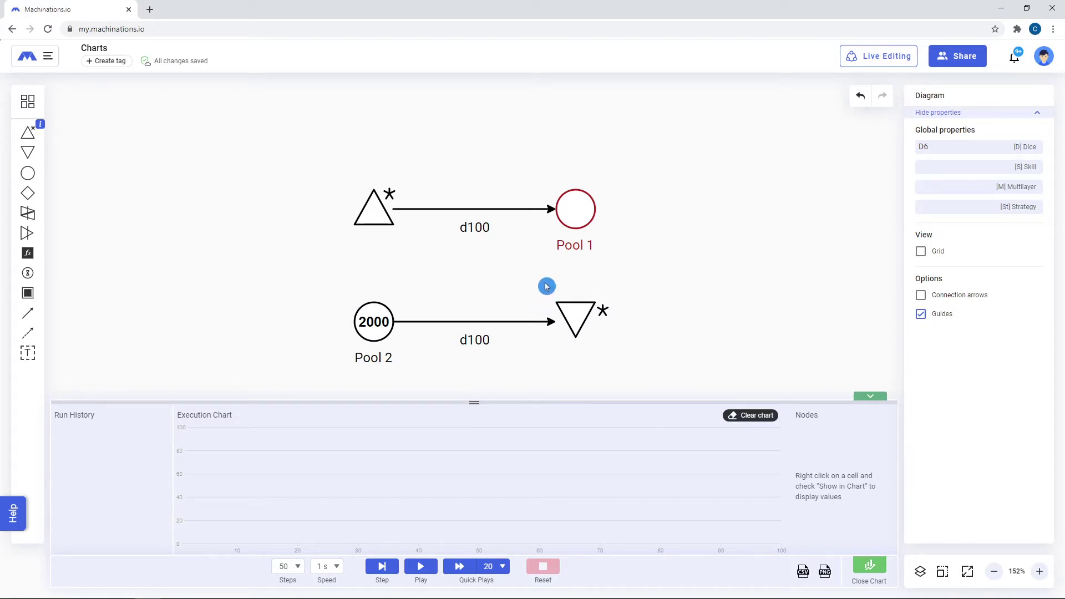
Turn on Show in Chart for Pool 1 and Pool 2, toggling Pool 2 off and on
right_click(577, 219)
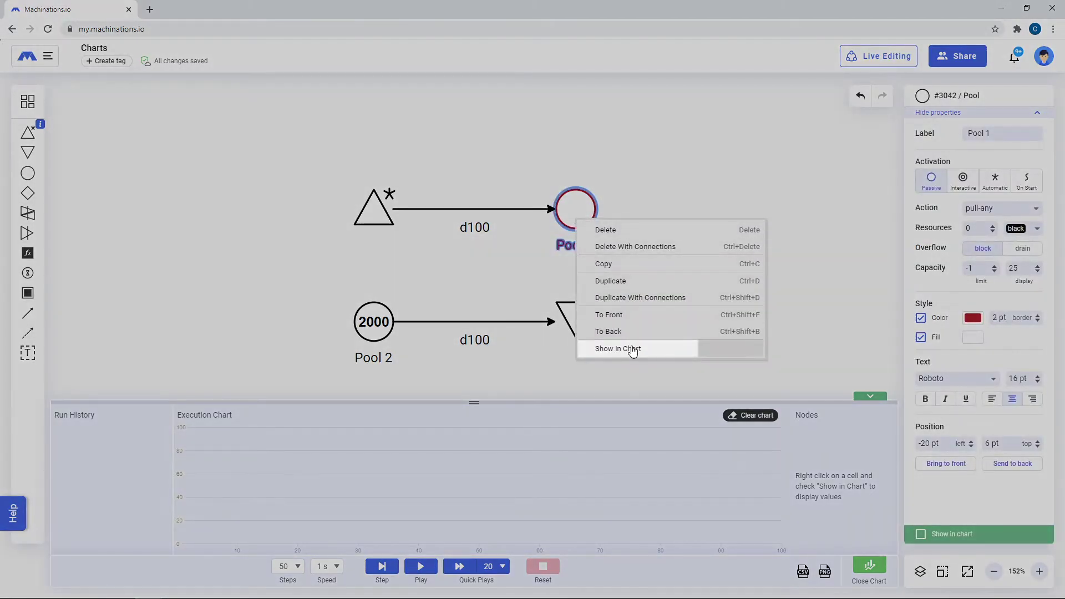
click(633, 350)
right_click(373, 330)
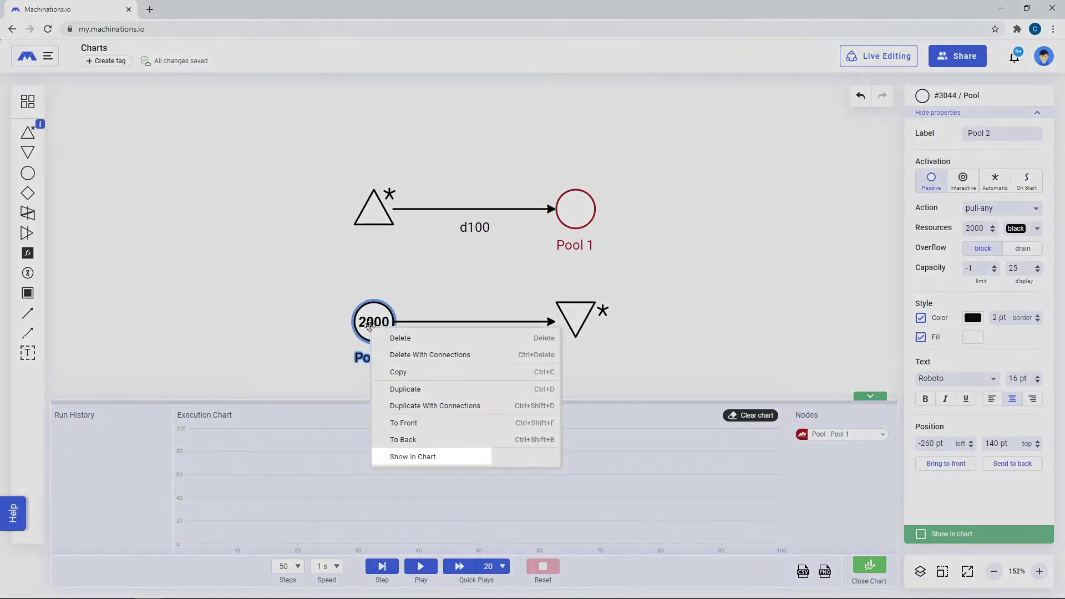
click(426, 460)
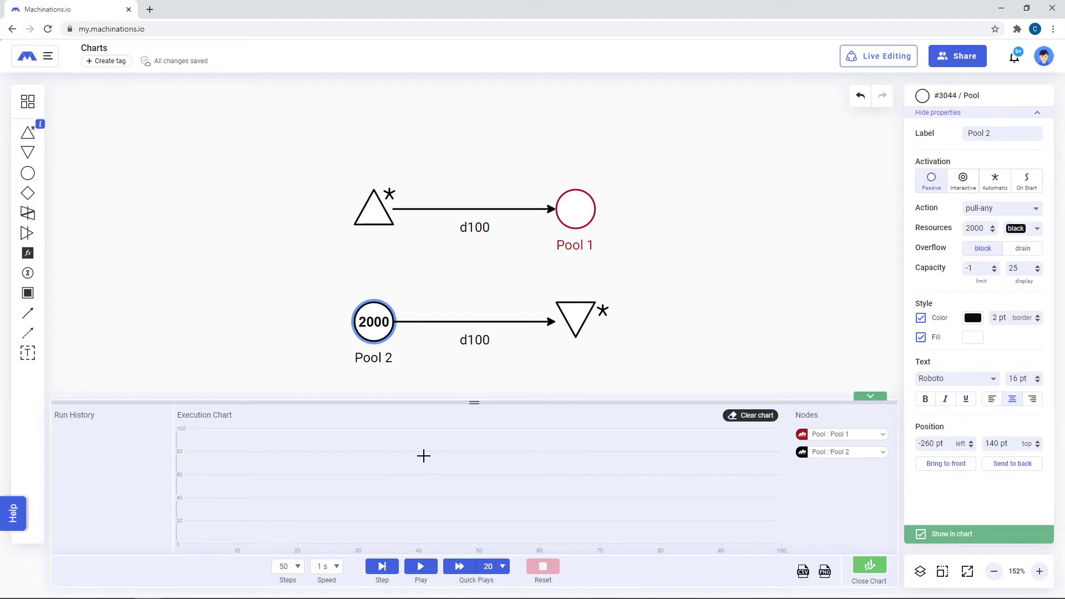
right_click(384, 326)
click(423, 456)
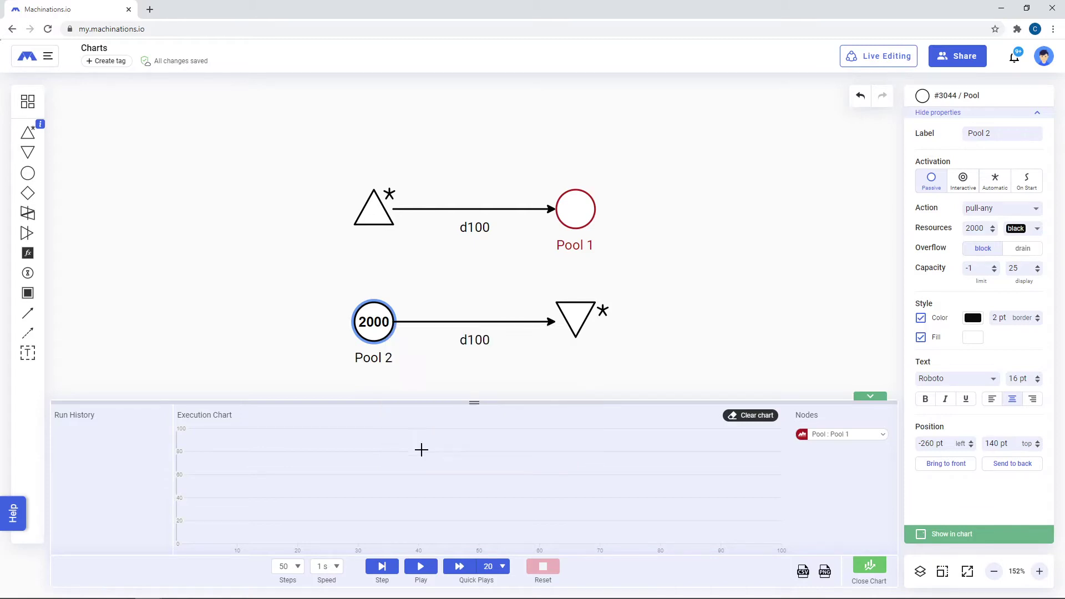
right_click(374, 328)
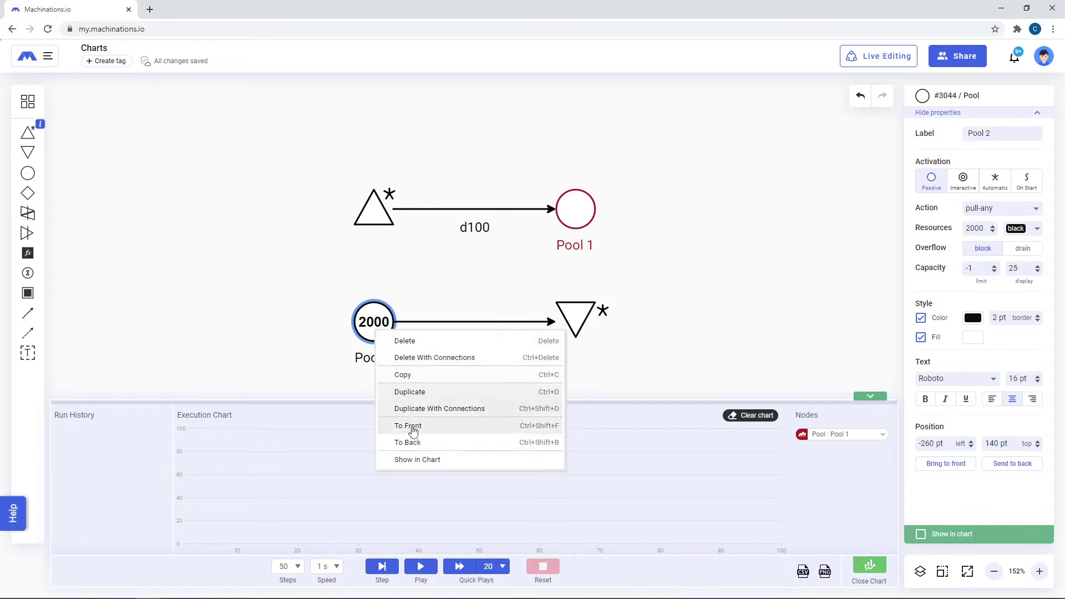
click(418, 459)
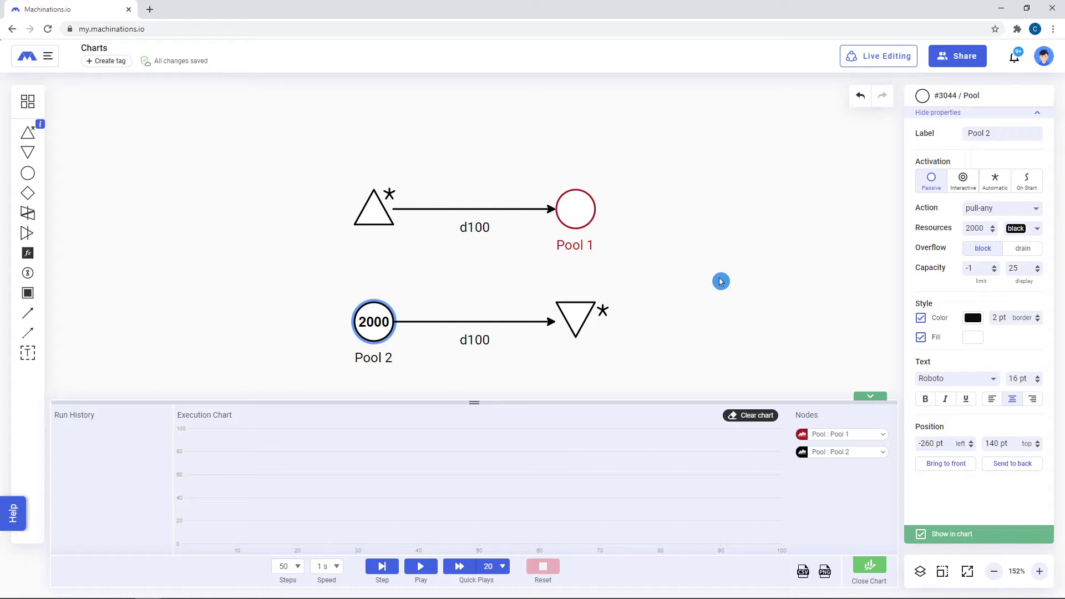
Set Pool 2's style color to the green swatch, then deselect it
click(973, 318)
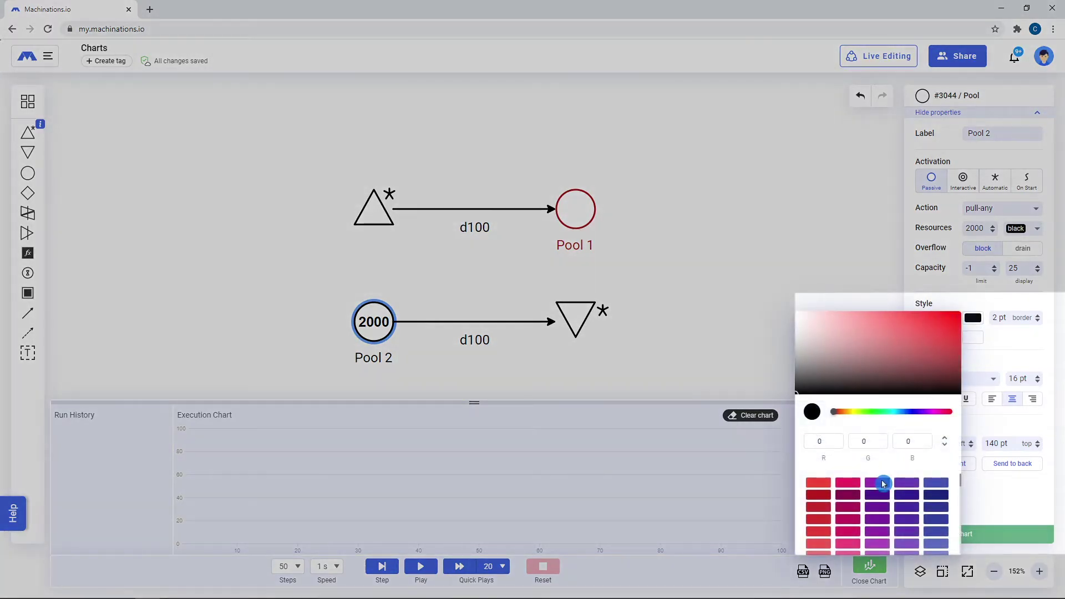
scroll(884, 510, down, 2)
click(936, 525)
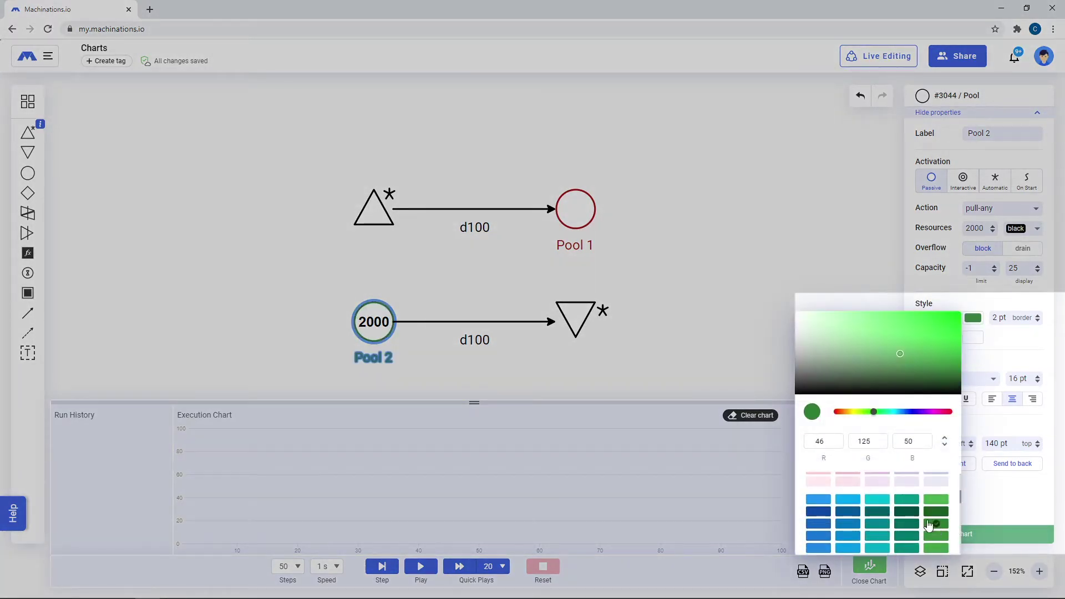
click(724, 348)
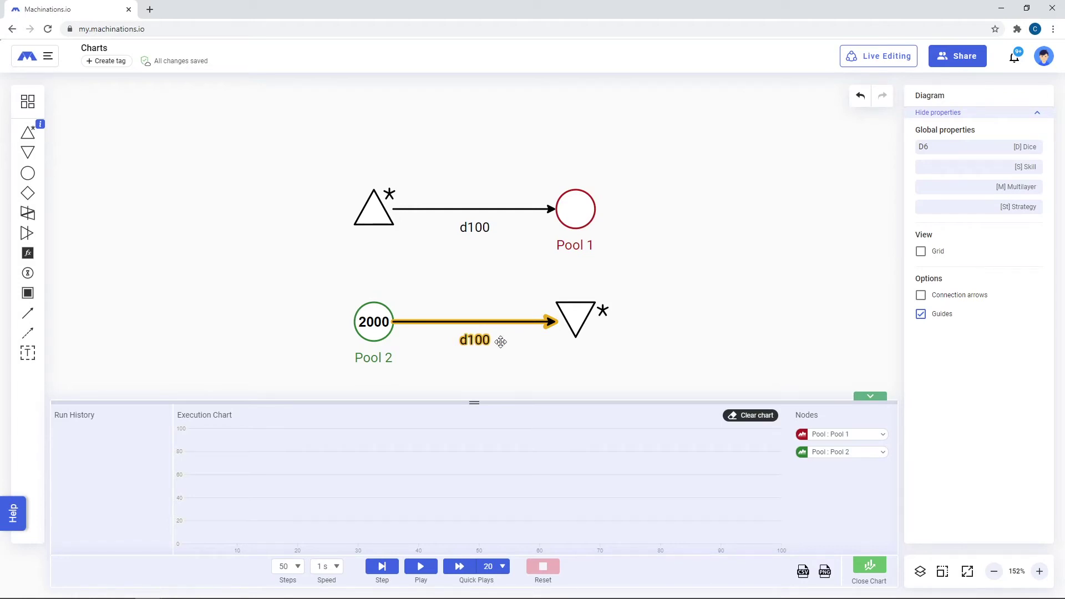
Play the simulation and set Pool 1 to chart as a line
click(854, 434)
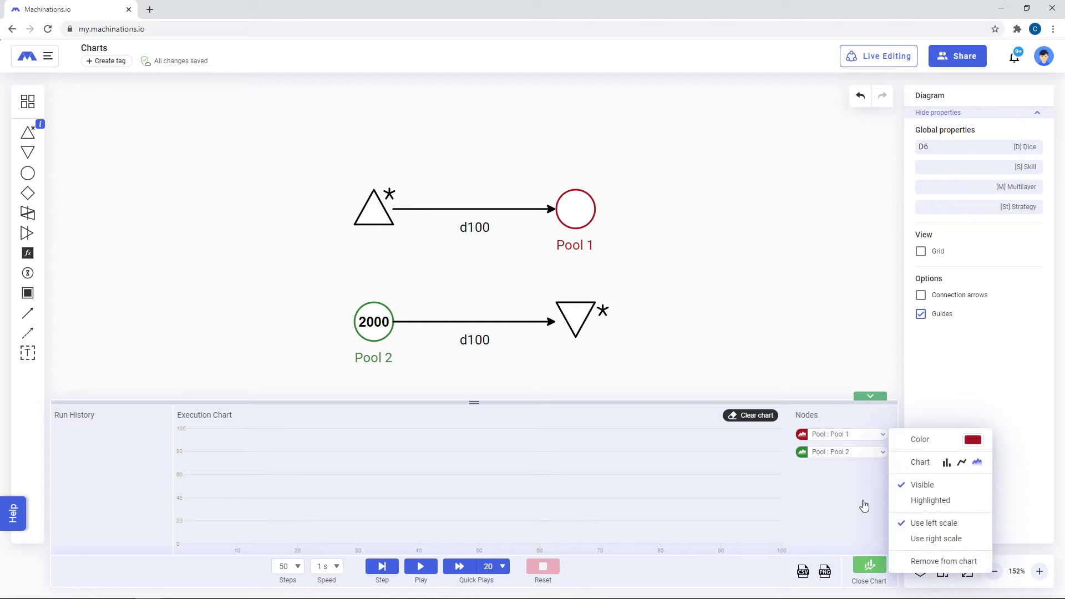
click(420, 566)
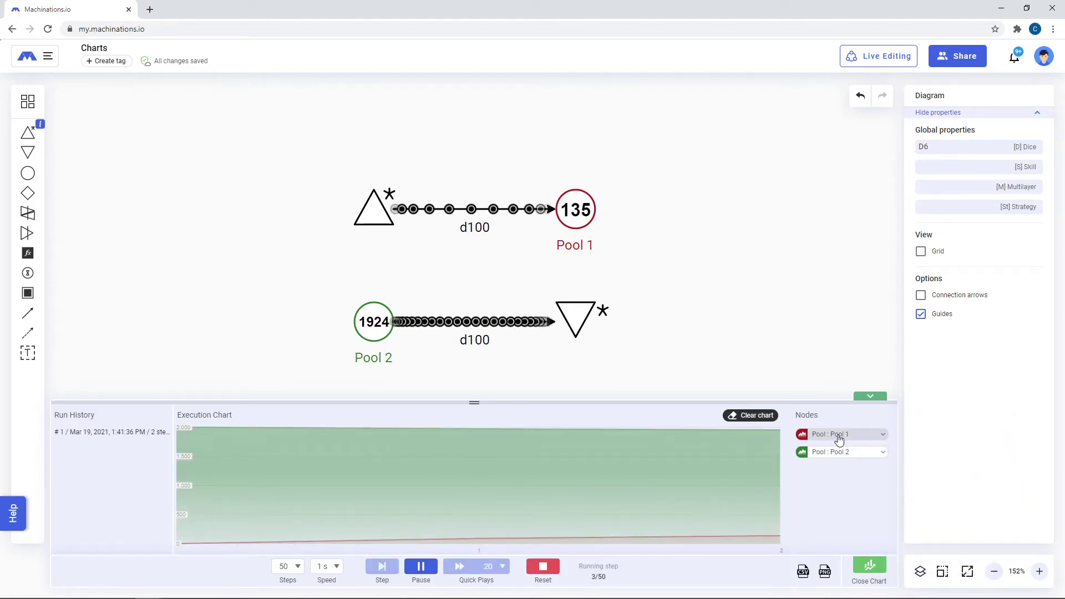
click(839, 438)
click(947, 464)
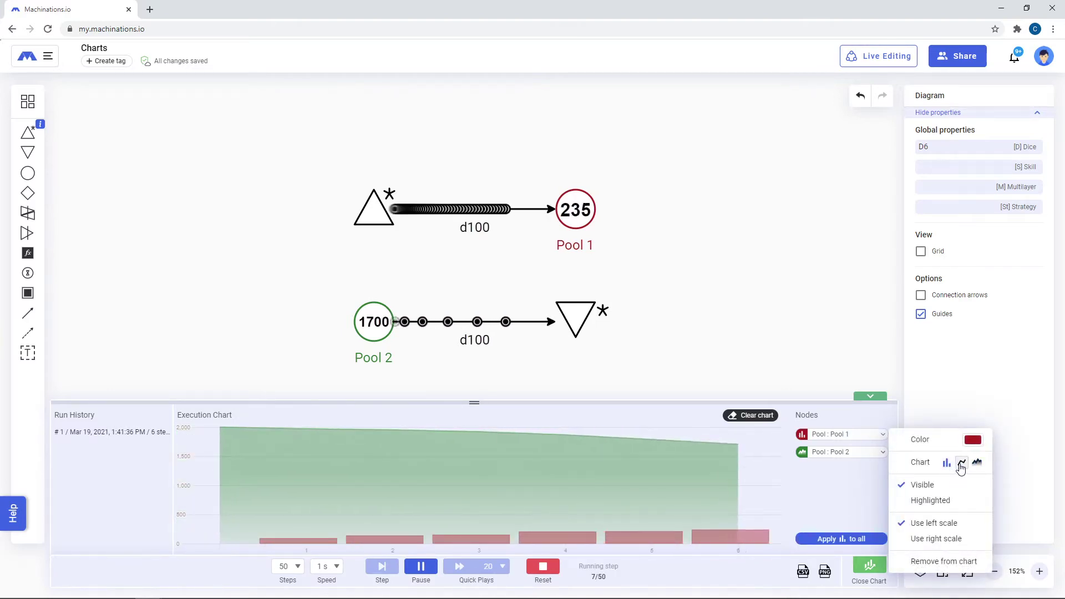
click(961, 464)
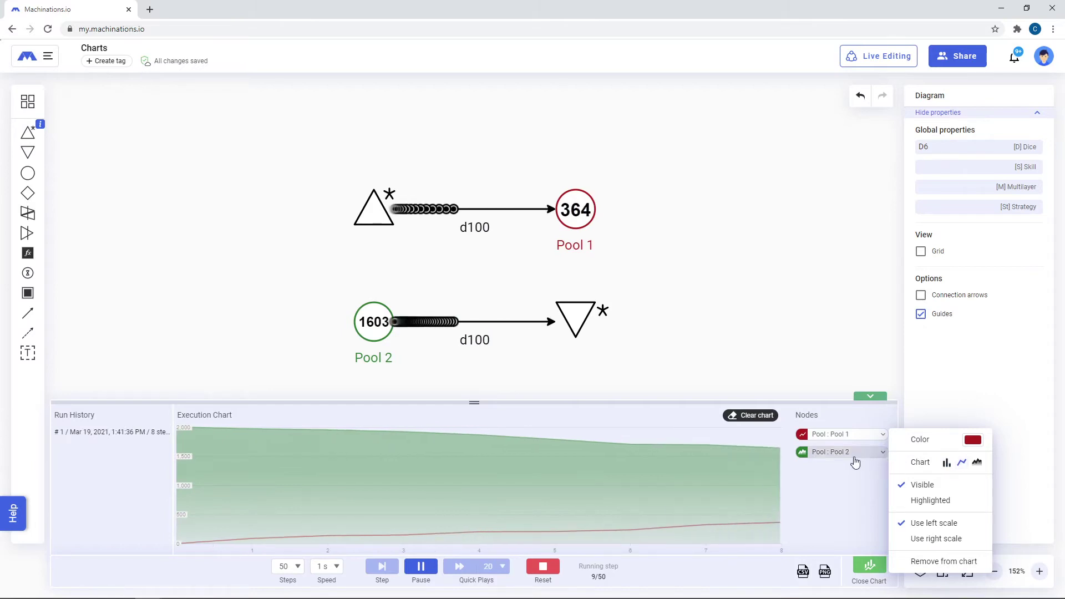
Set Pool 2 to chart as bars, then reset the simulation
click(854, 458)
click(946, 480)
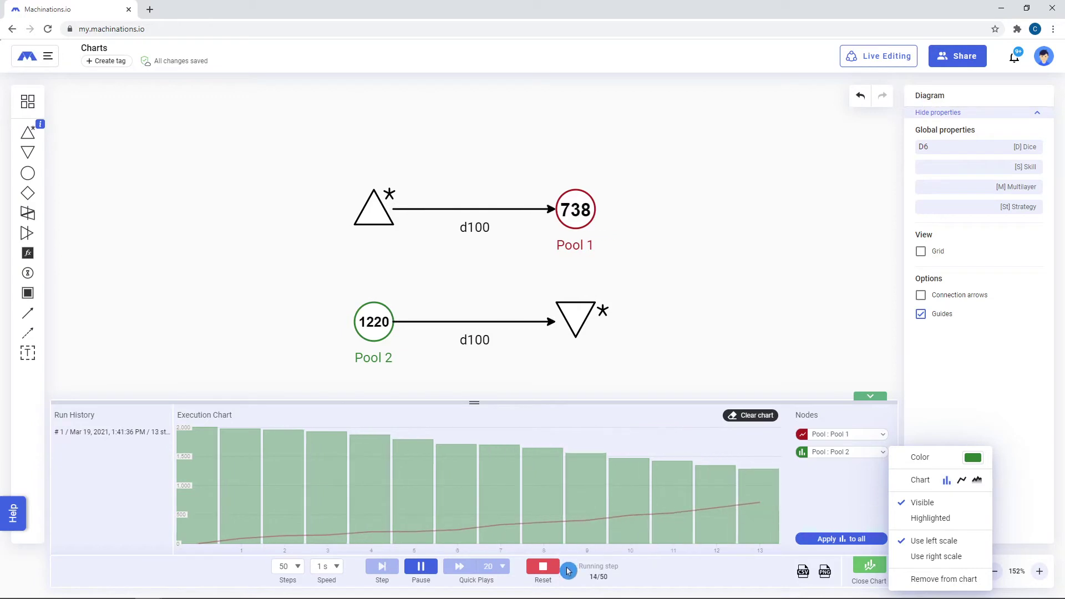
click(543, 566)
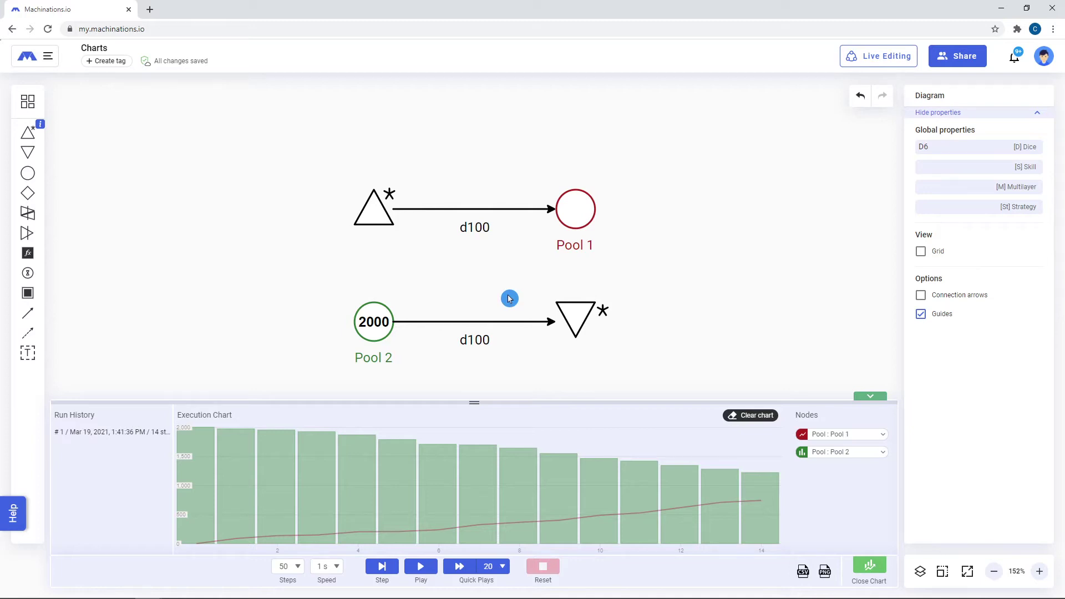
Mark Pool 1's line and Pool 2's bars as Highlighted, keeping Pool 2 visible
click(863, 436)
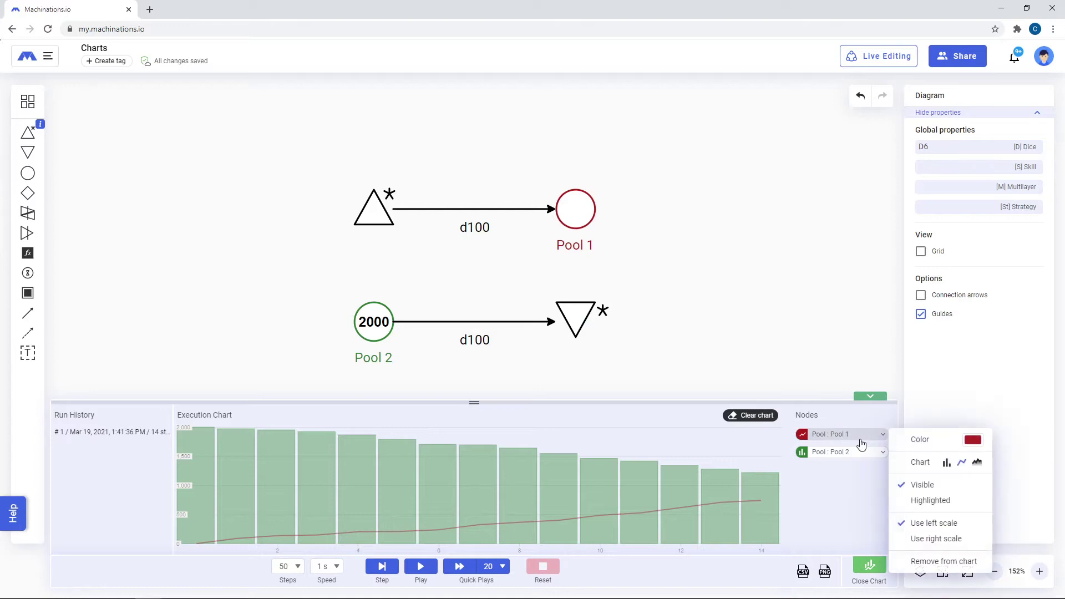
click(924, 502)
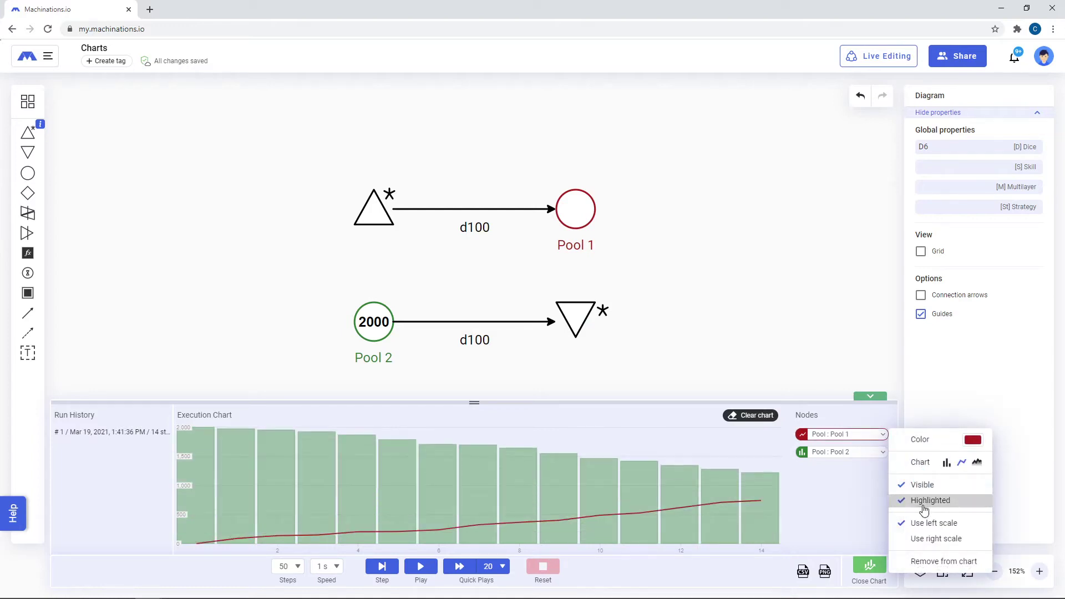
click(854, 460)
click(922, 503)
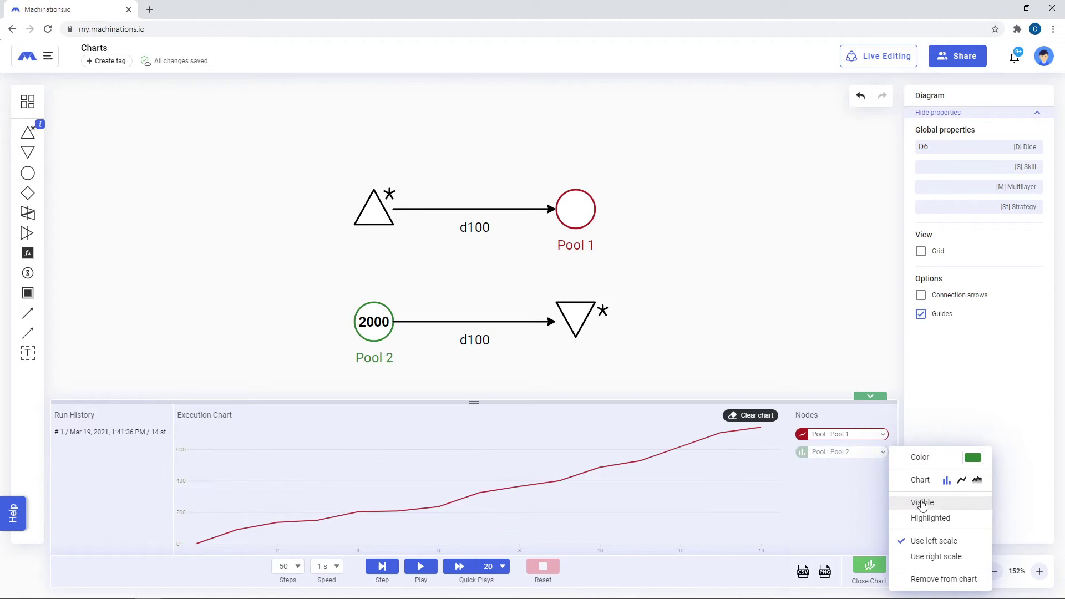
click(922, 503)
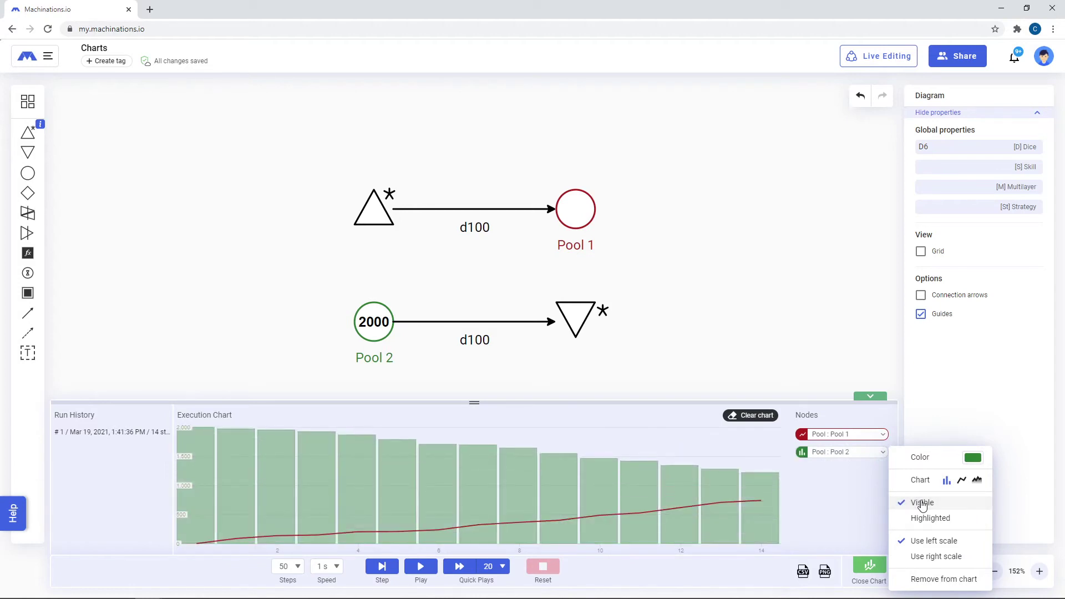
click(921, 523)
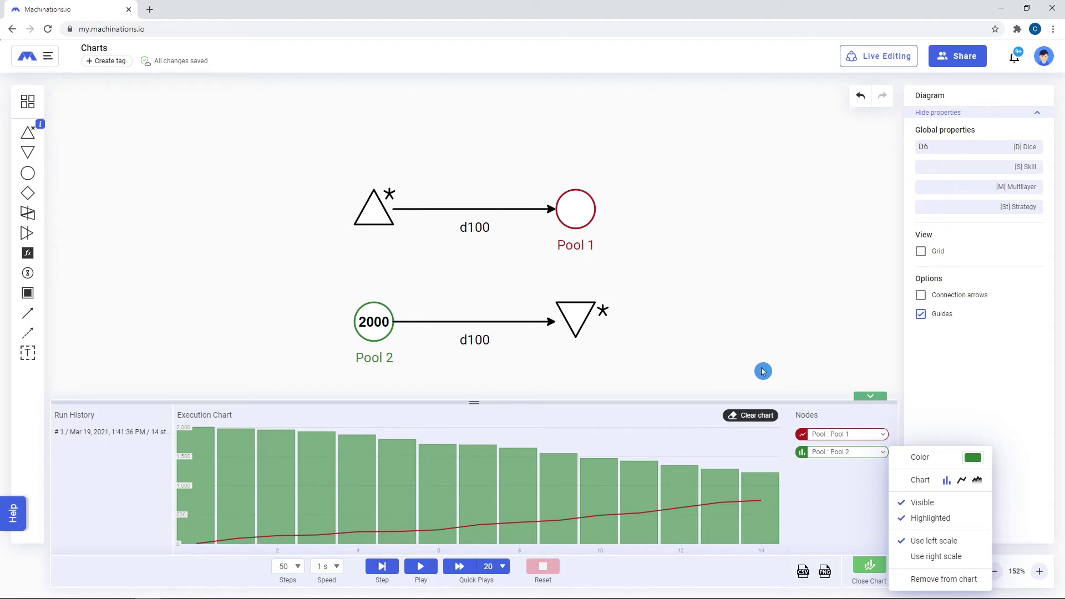
Put Pool 2 on the right scale, play a run, and reset with Pool 2 at 2000
click(938, 557)
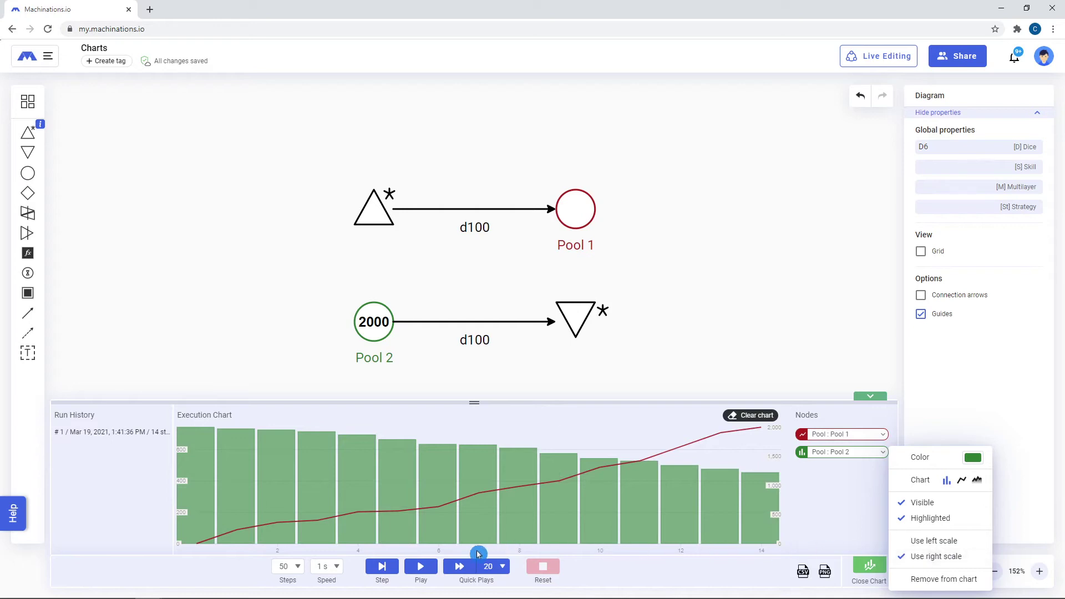
click(418, 565)
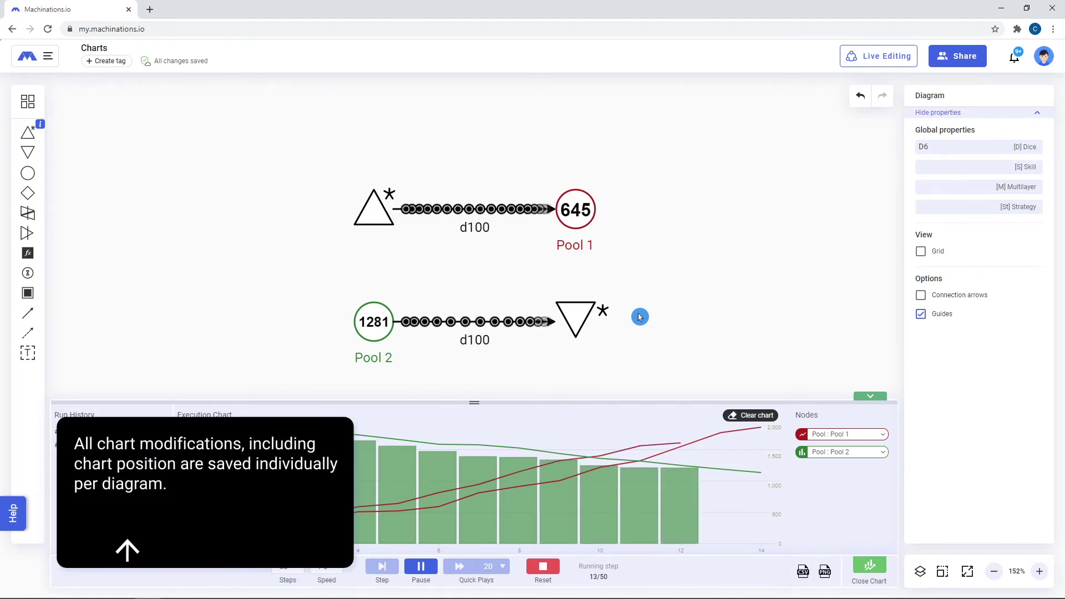
click(544, 566)
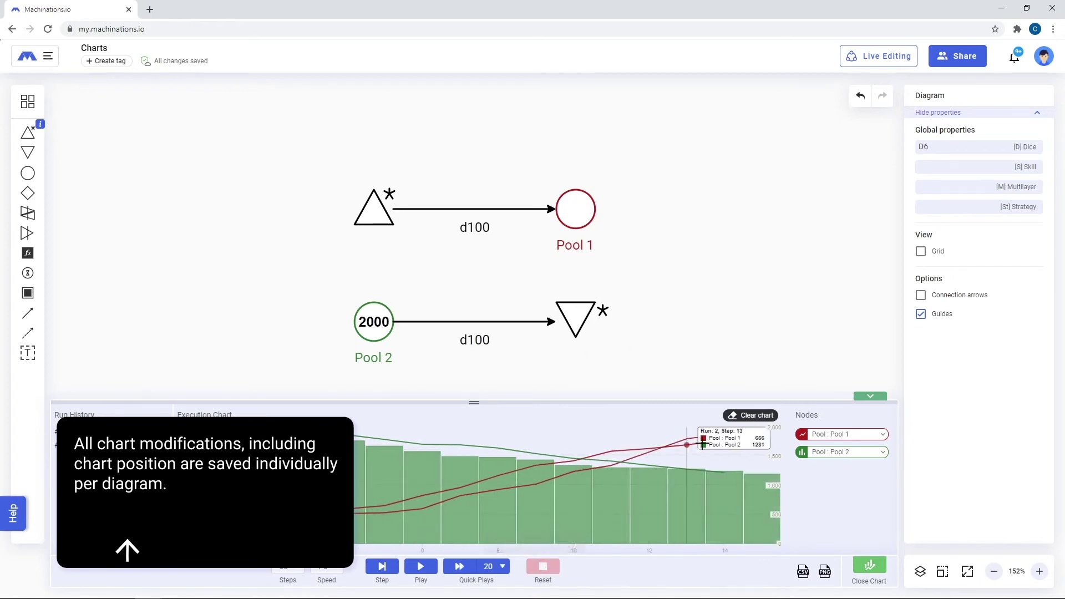
Clear the chart and run 50 Quick Plays
click(737, 425)
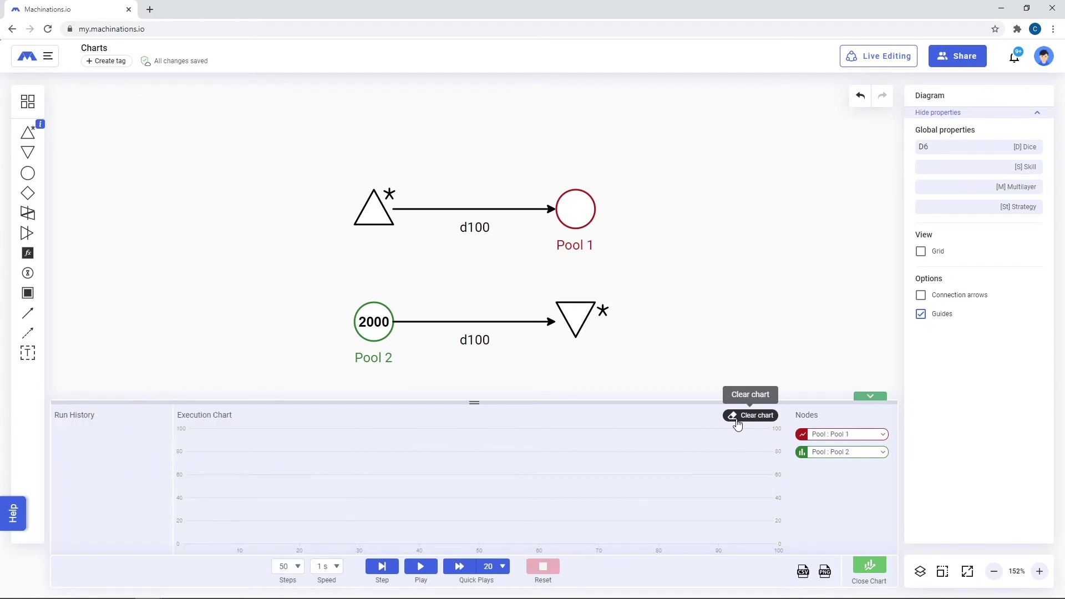
click(502, 567)
click(497, 448)
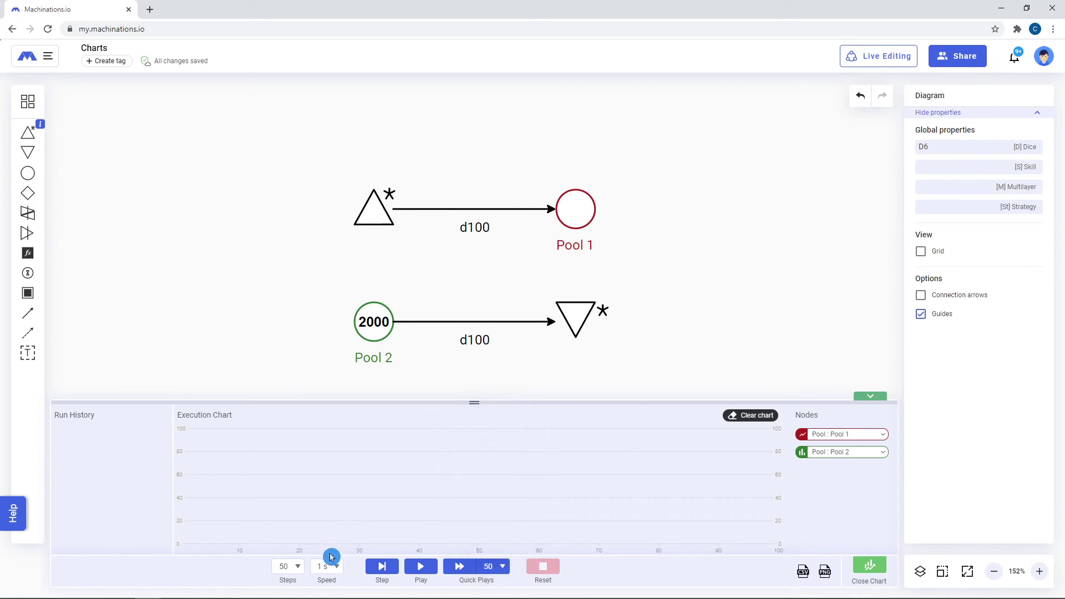
click(459, 567)
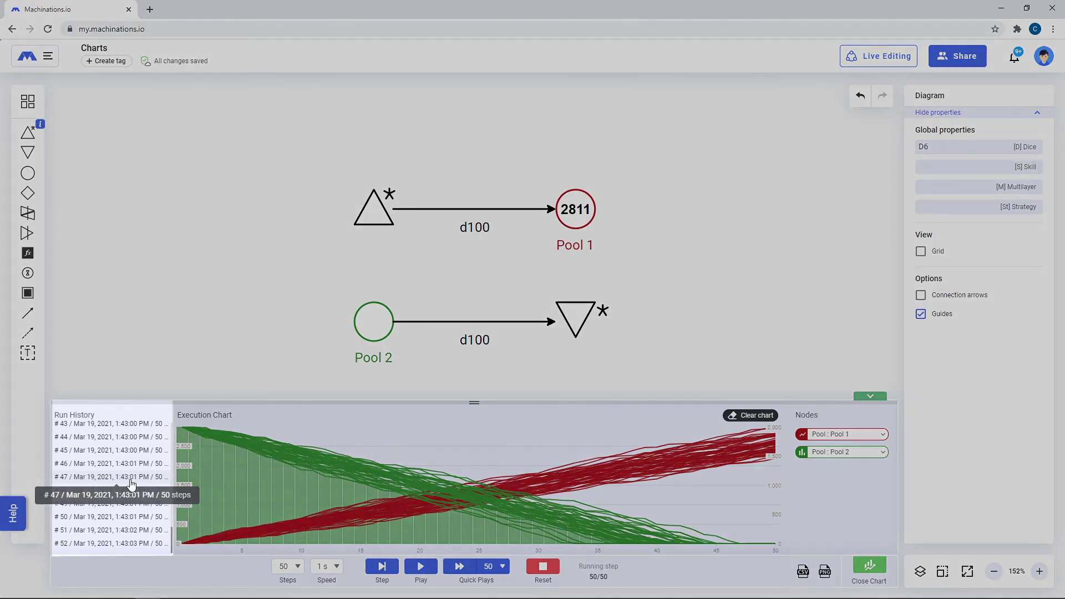
Pick runs #47, #45 and #51 in Run History, ending on run #43
click(131, 481)
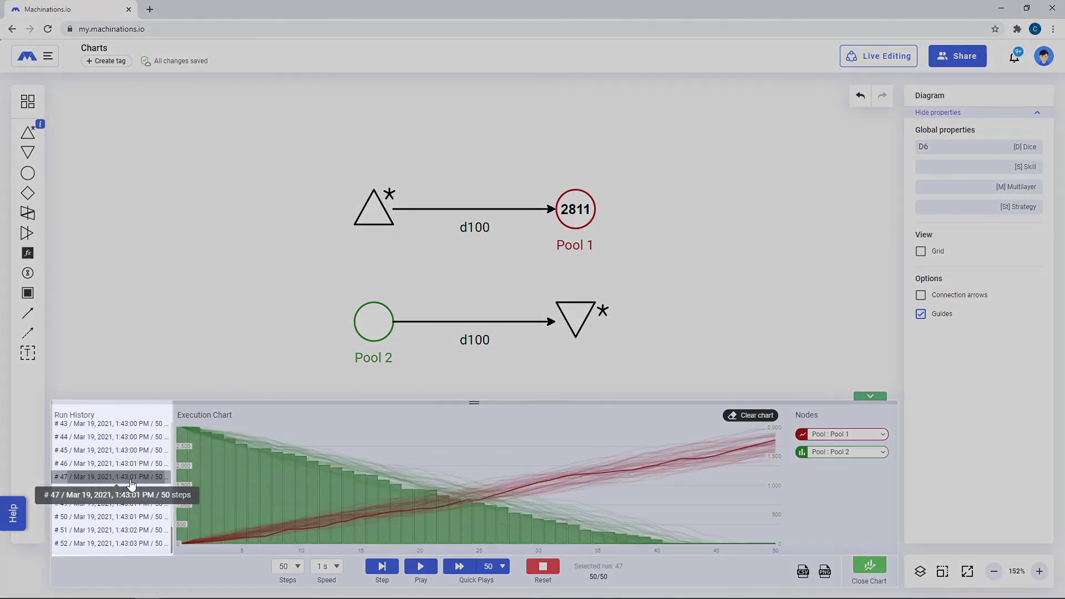
click(132, 452)
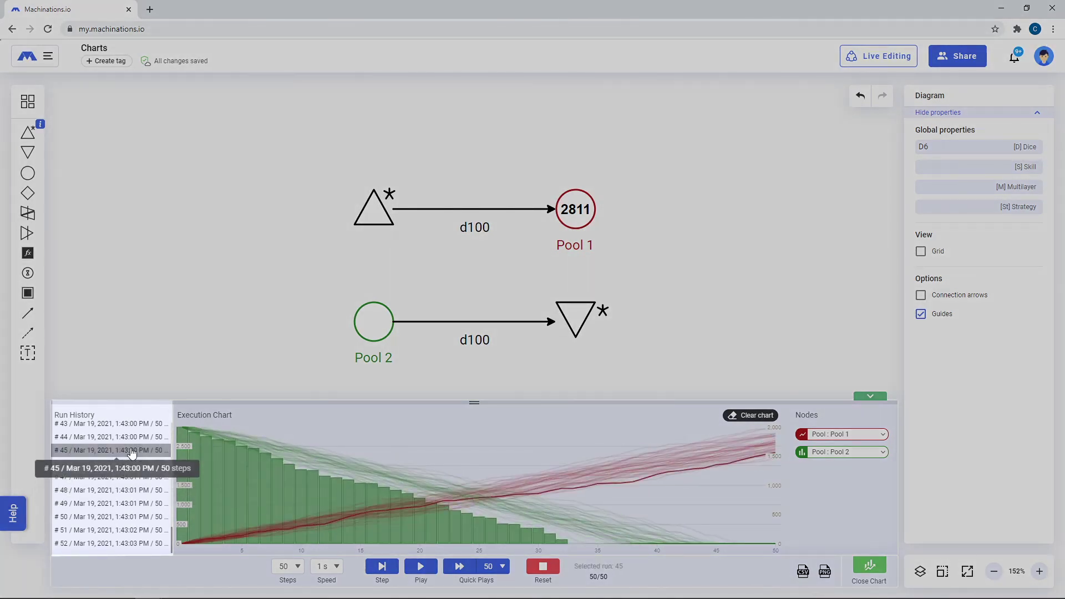
click(127, 531)
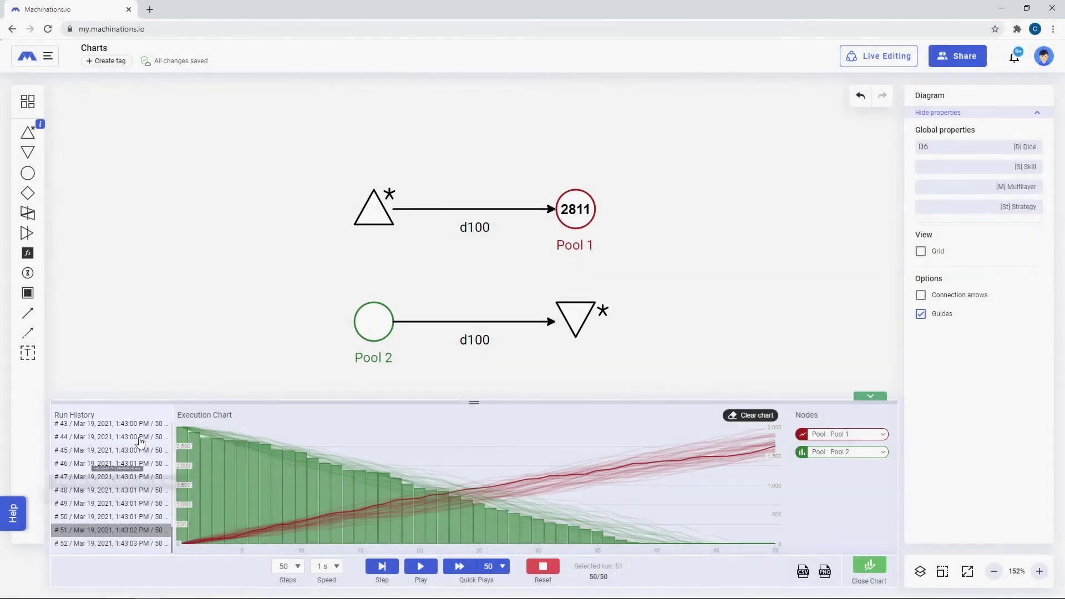
click(138, 428)
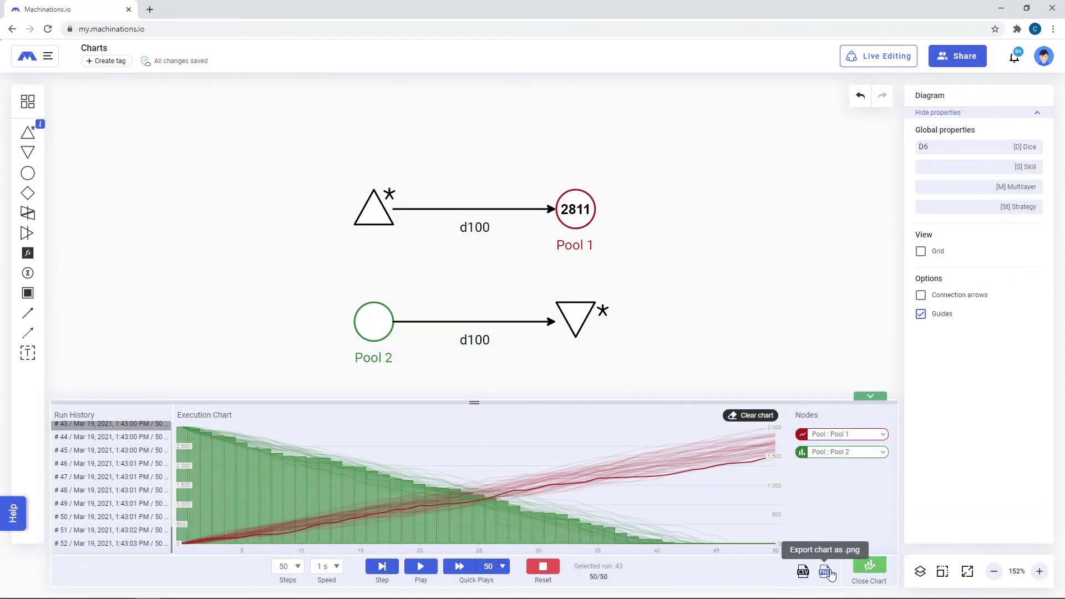
click(695, 326)
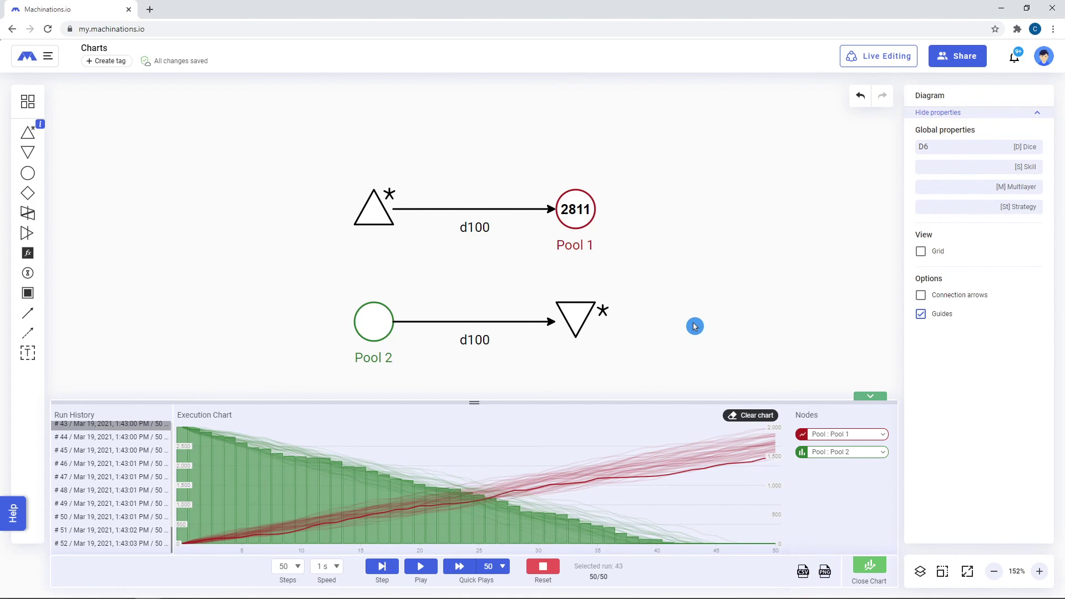